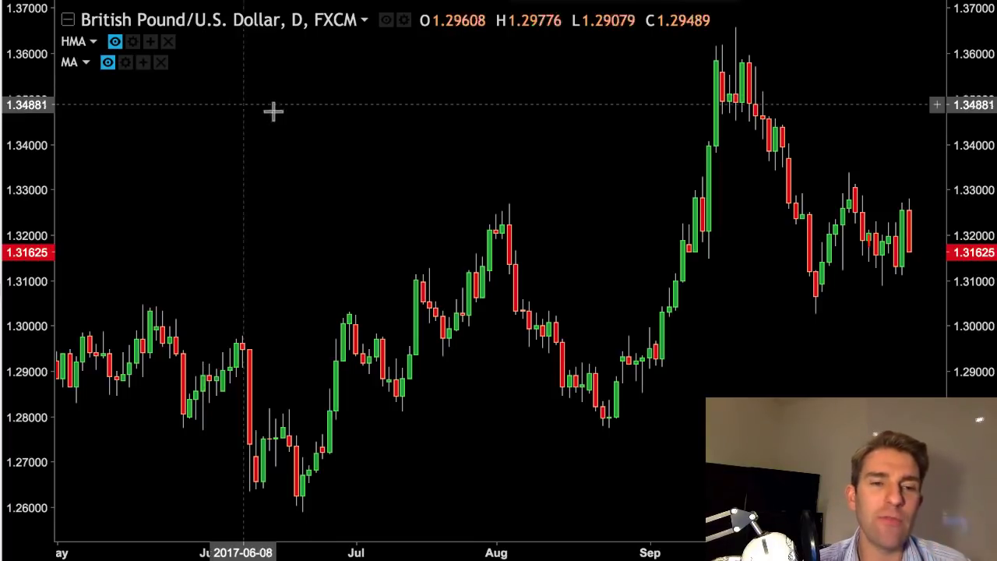
Step: Add the built-in Moving Average Exponential indicator to the GBP/USD daily chart
right_click(313, 149)
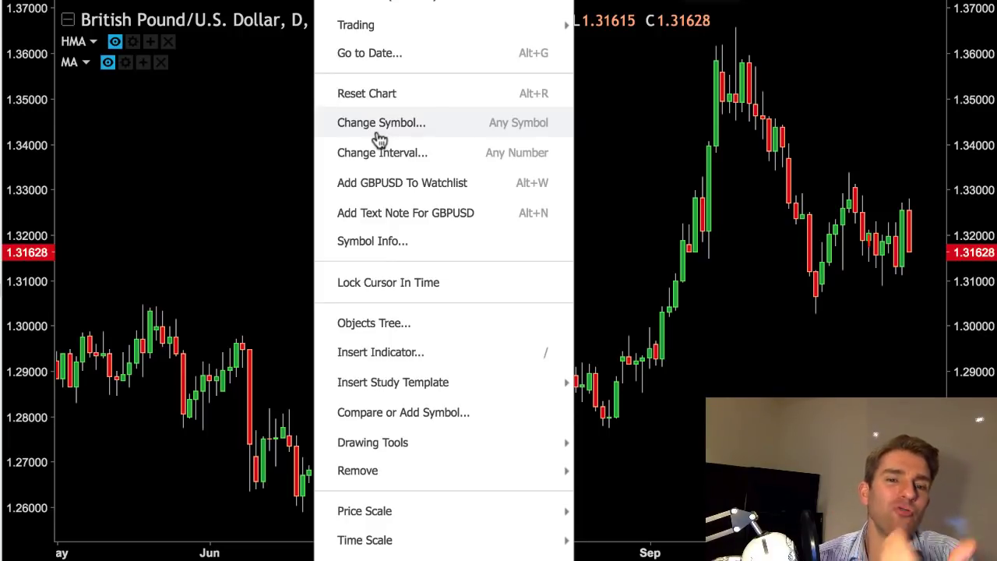
click(448, 352)
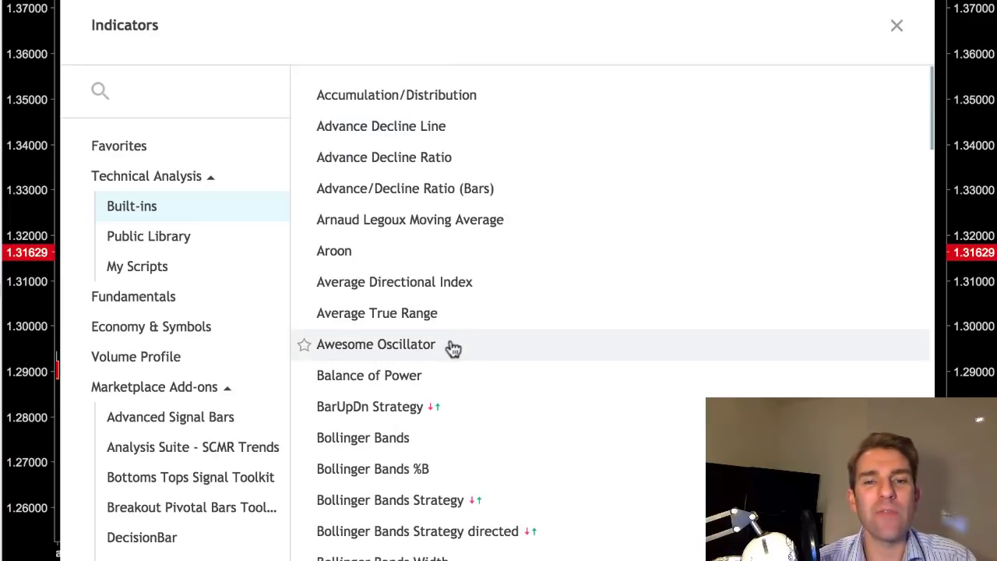
scroll(545, 273, down, 5)
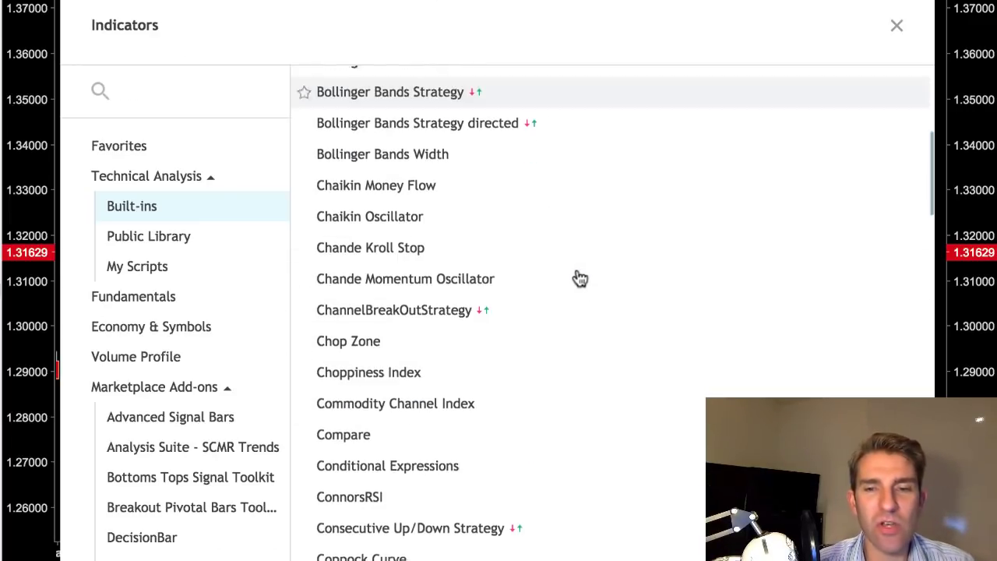
scroll(581, 279, down, 5)
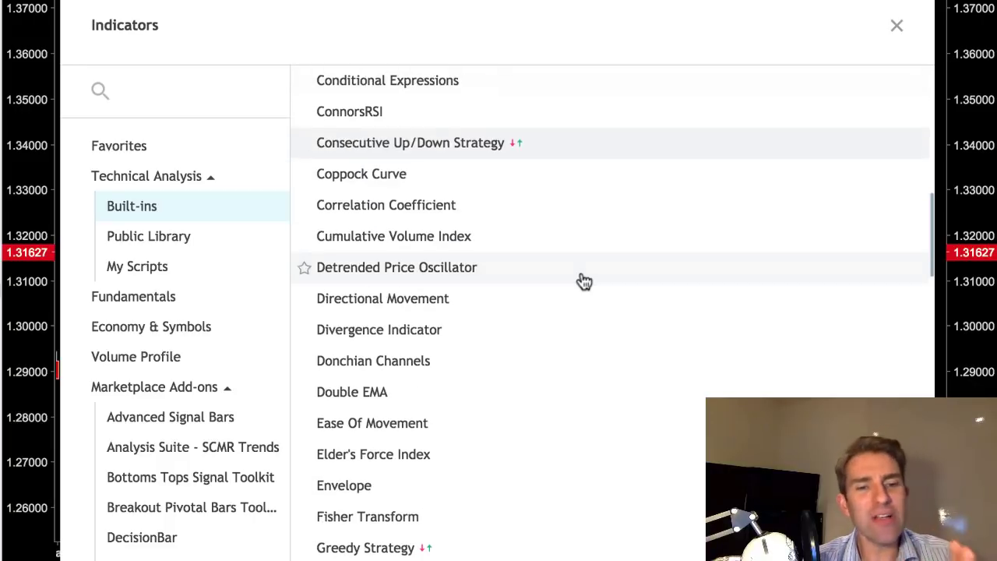
scroll(582, 281, down, 1)
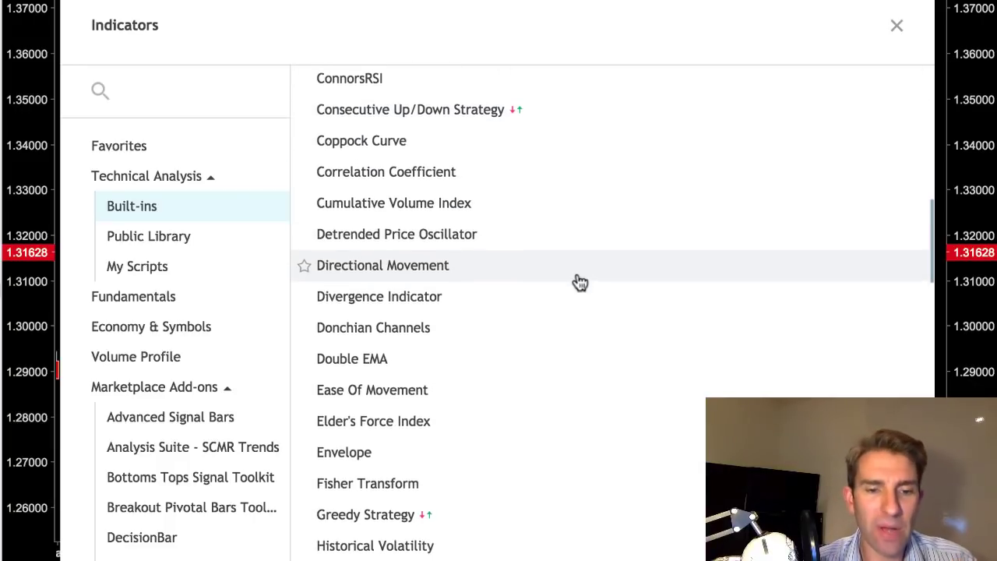
scroll(580, 282, down, 10)
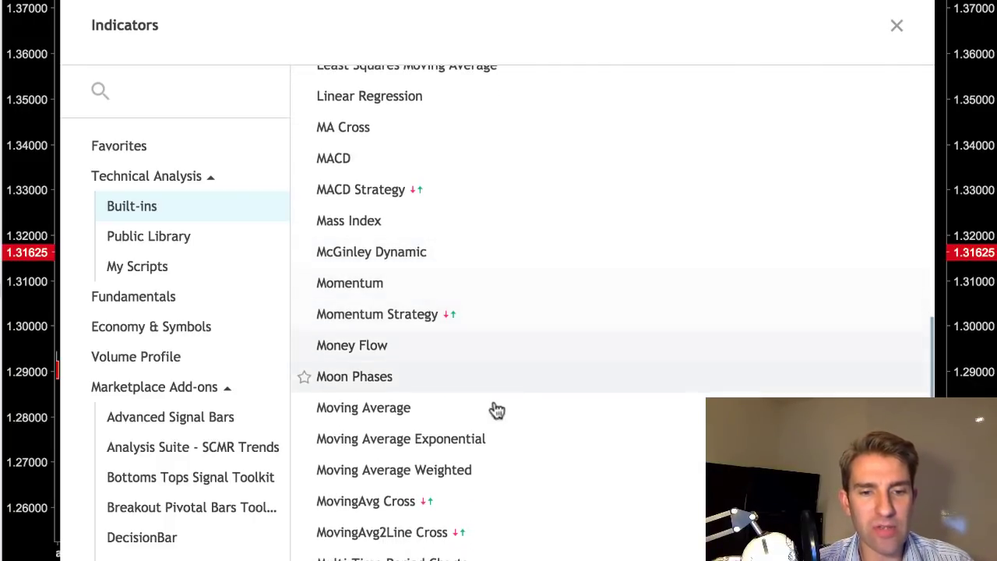
click(450, 440)
click(898, 28)
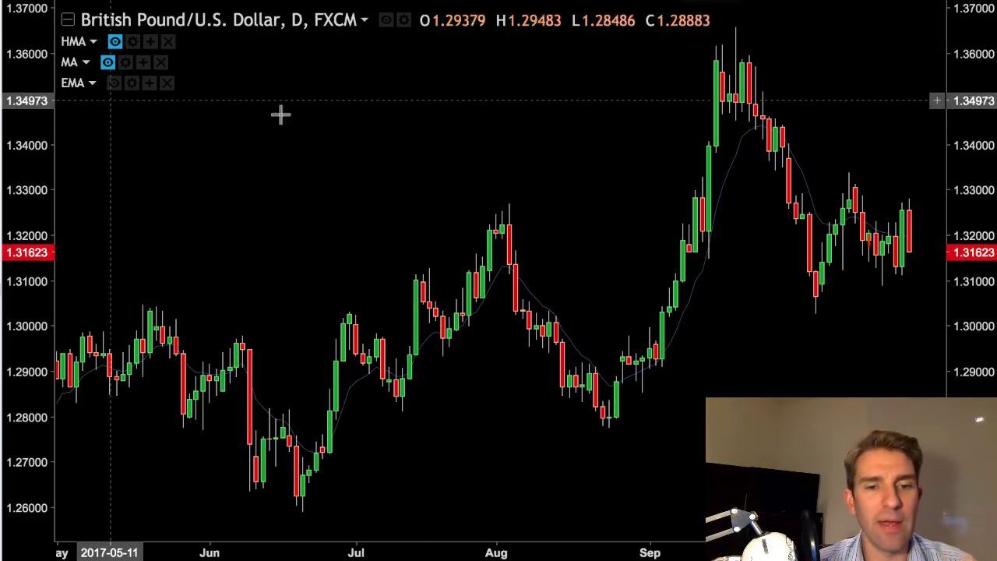
Step: Set the EMA indicator's length to 20
double_click(363, 382)
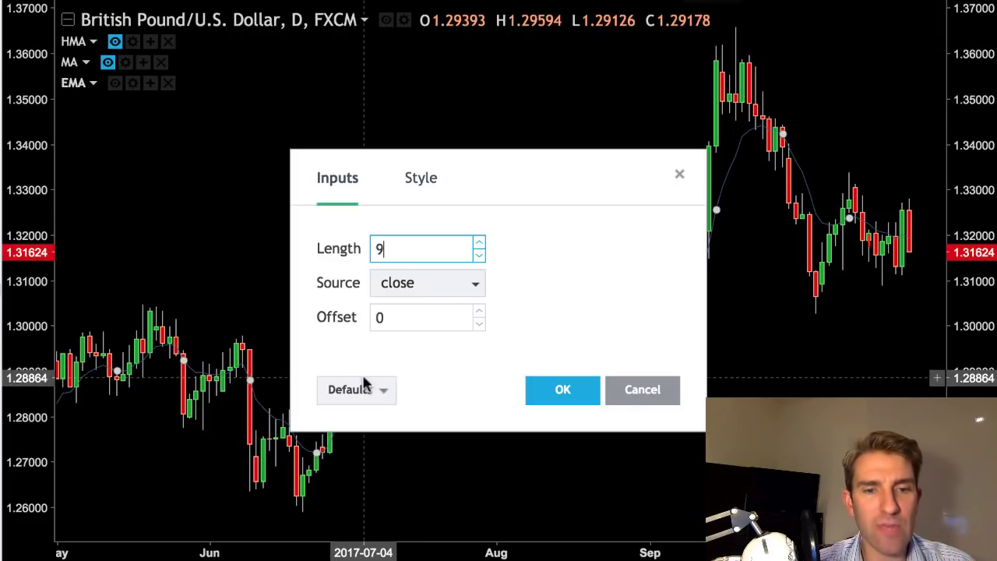
click(479, 242)
click(479, 243)
click(479, 243)
click(479, 243)
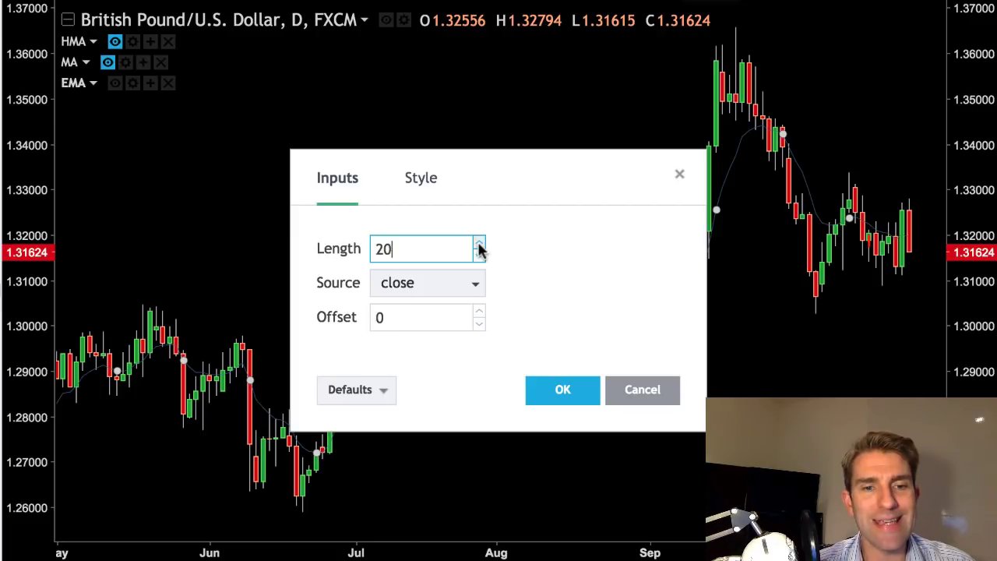
click(479, 243)
click(479, 255)
Step: Style the EMA line in bright red with the maximum line thickness and apply the settings
click(420, 177)
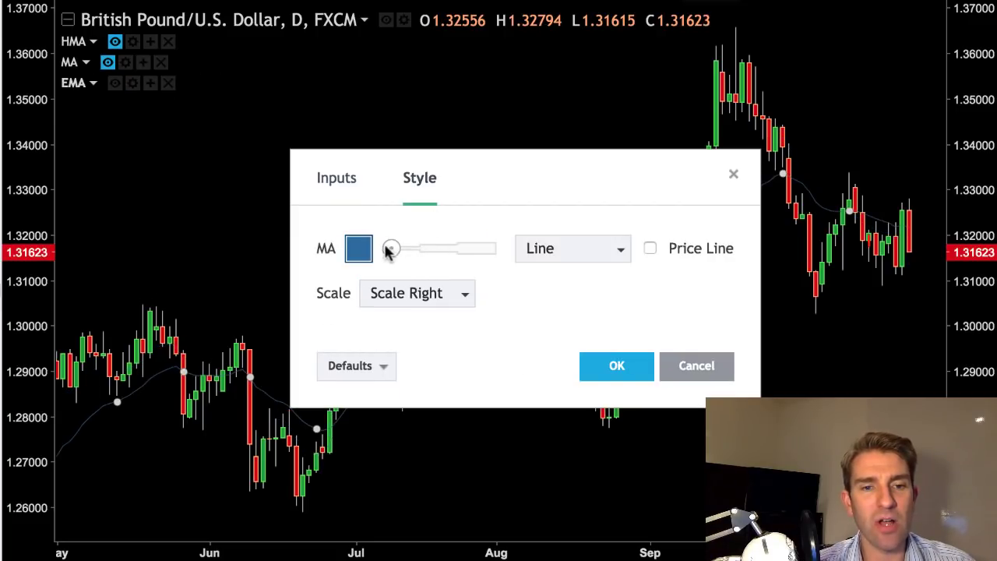
drag(392, 249, 496, 248)
click(366, 249)
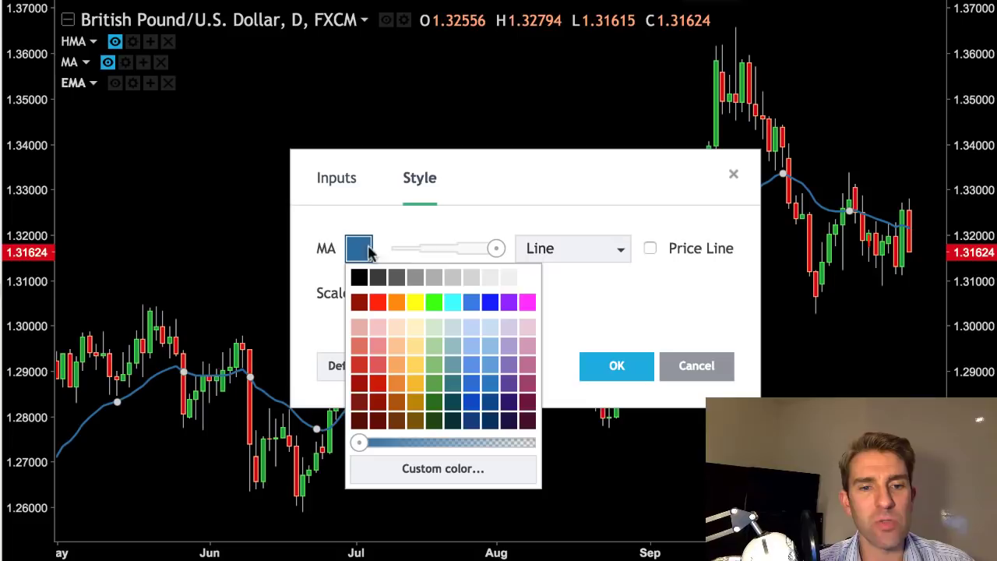
click(378, 303)
click(623, 366)
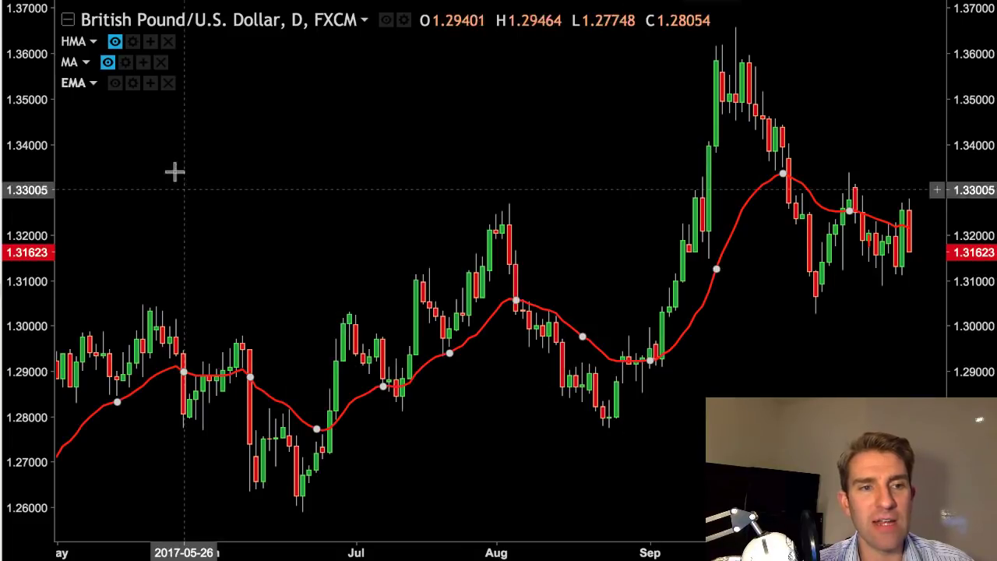
Step: Make the MA line visible with the HMA hidden, and set the MA line to maximum thickness
click(115, 41)
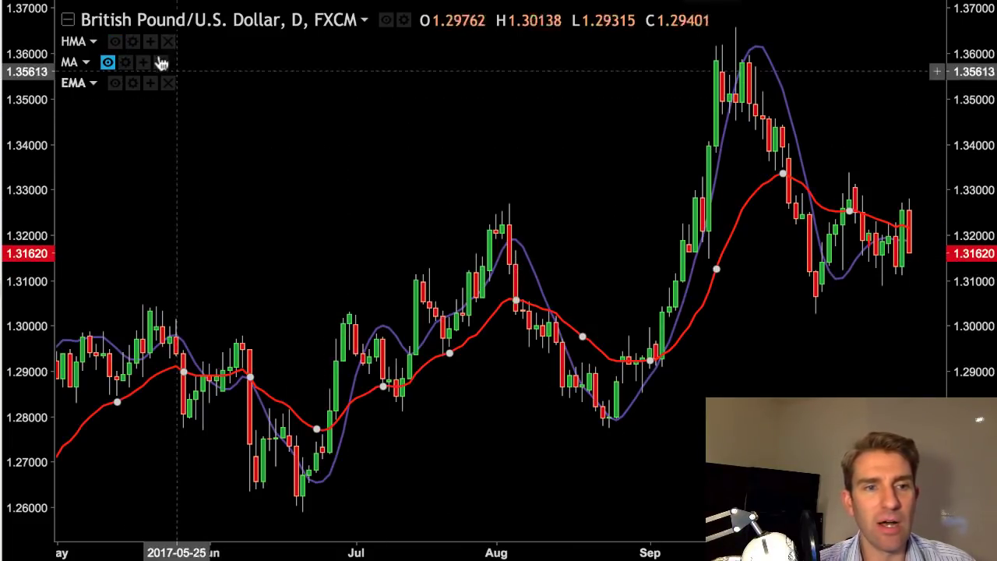
click(115, 41)
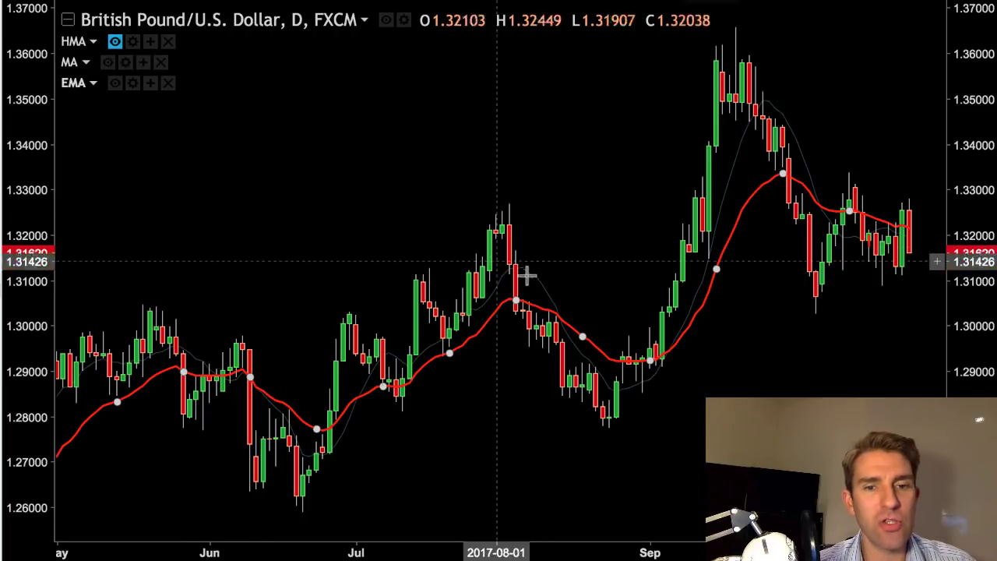
double_click(541, 296)
drag(366, 261, 467, 262)
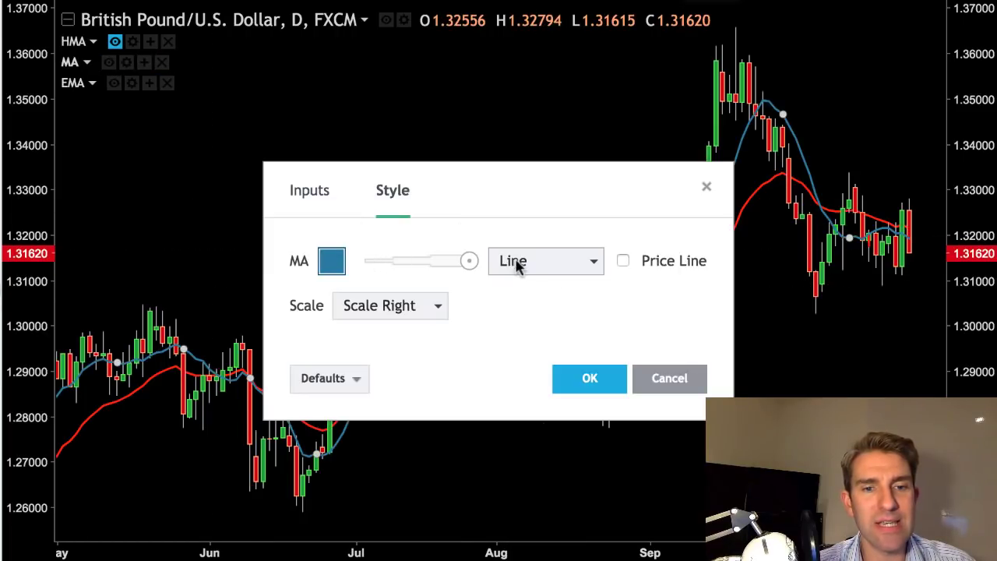
Step: Set the MA indicator's length to 20 and apply the settings
click(335, 195)
click(389, 259)
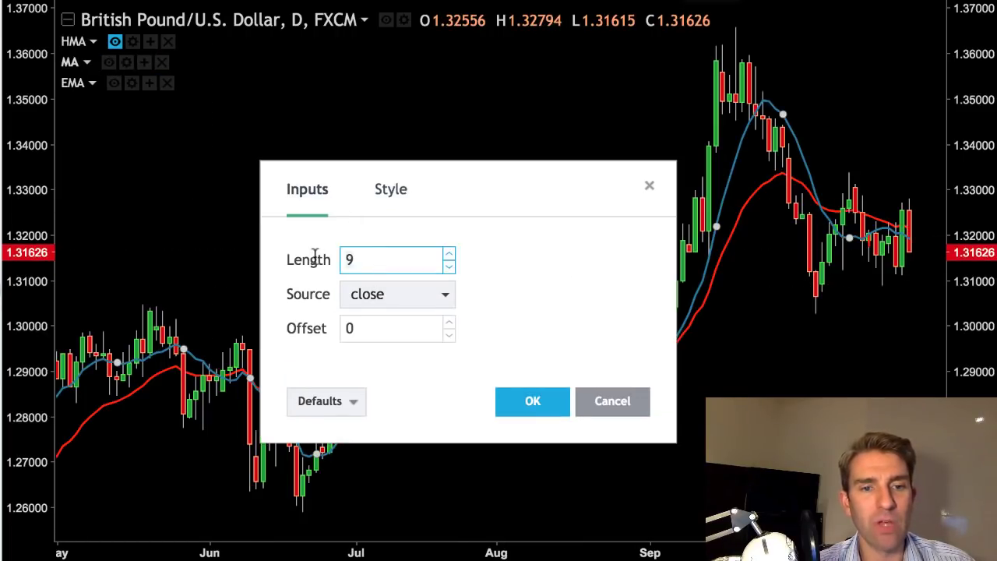
text(2)
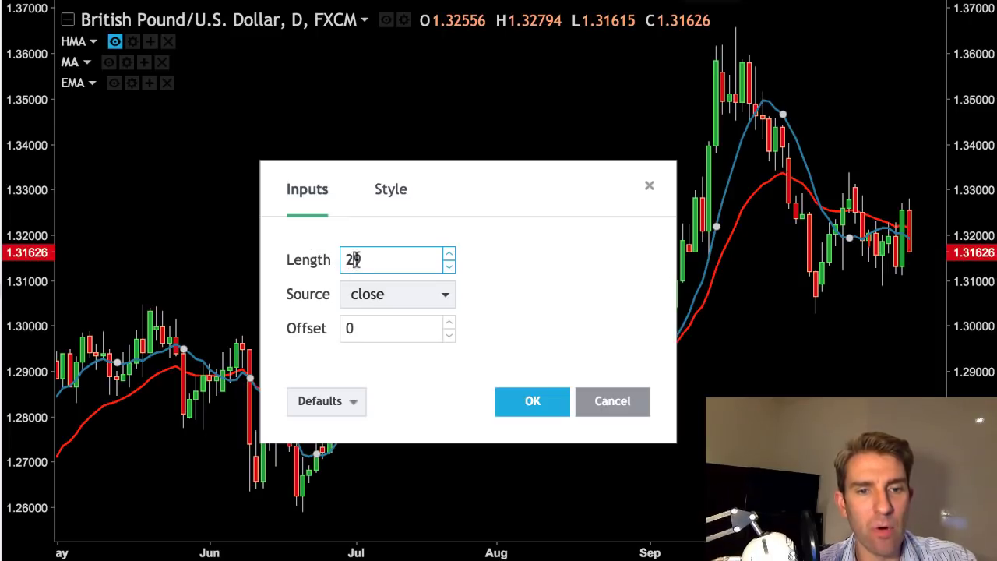
key(Delete)
text(0)
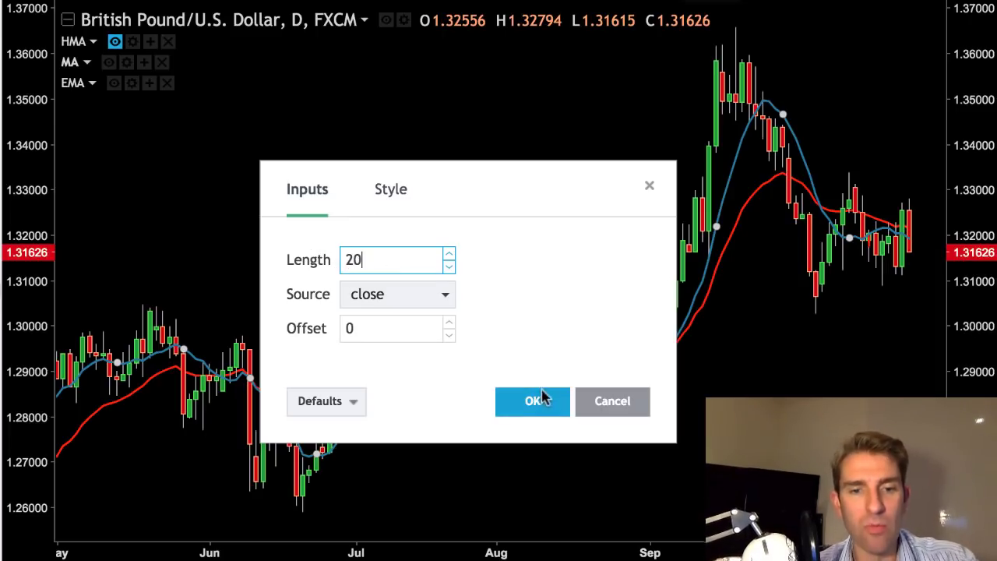
click(537, 400)
Step: Show the HMA line on the chart alongside the EMA and MA lines
scroll(403, 207, down, 2)
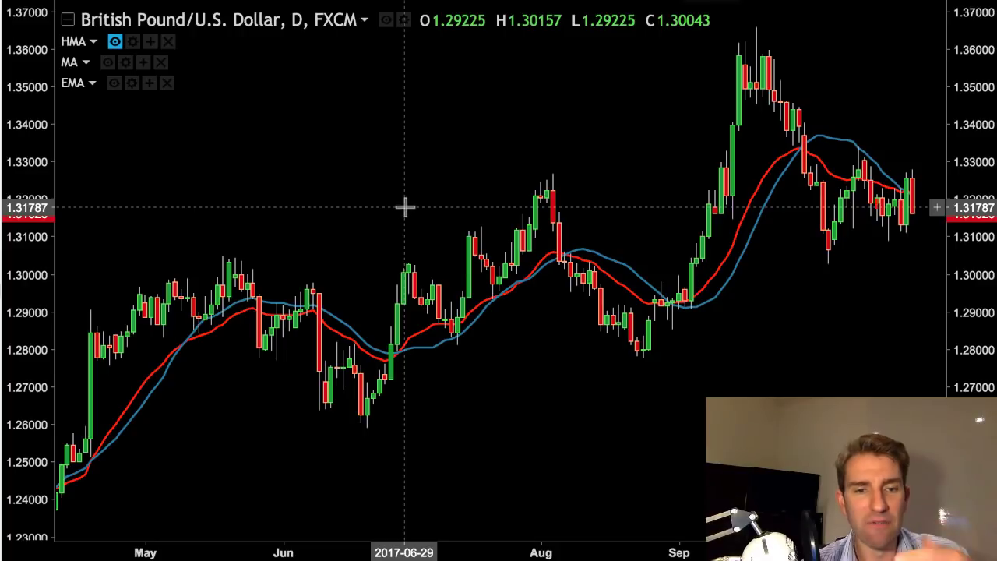
scroll(763, 156, up, 1)
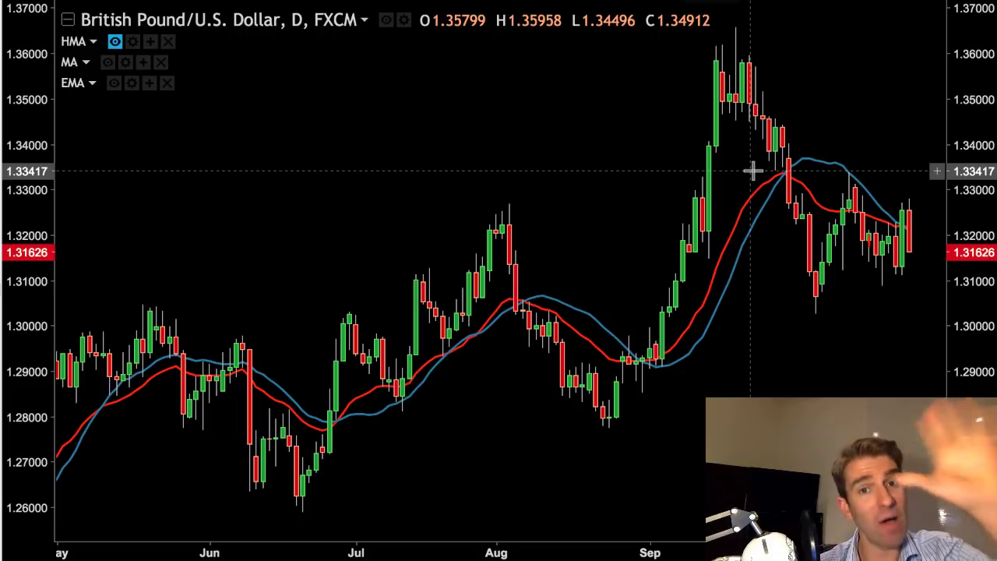
click(114, 43)
double_click(775, 84)
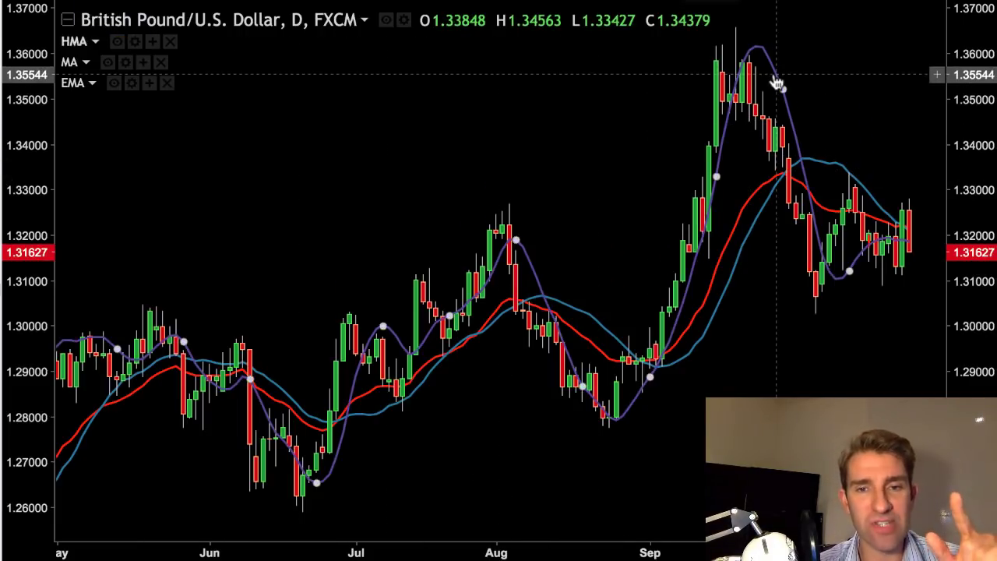
click(641, 375)
click(534, 172)
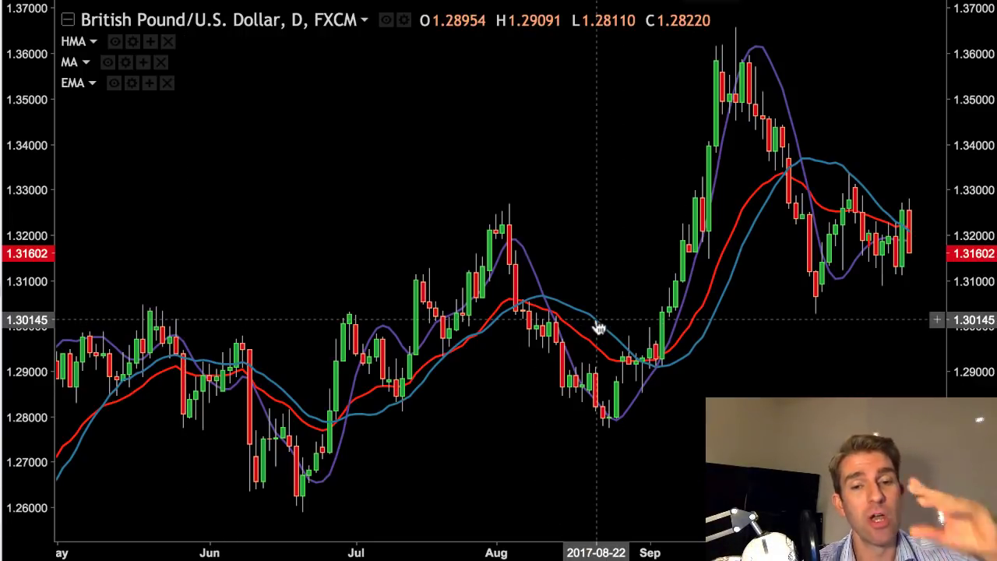
Step: Hide the MA and EMA lines, leaving only the HMA line over the candles
click(112, 65)
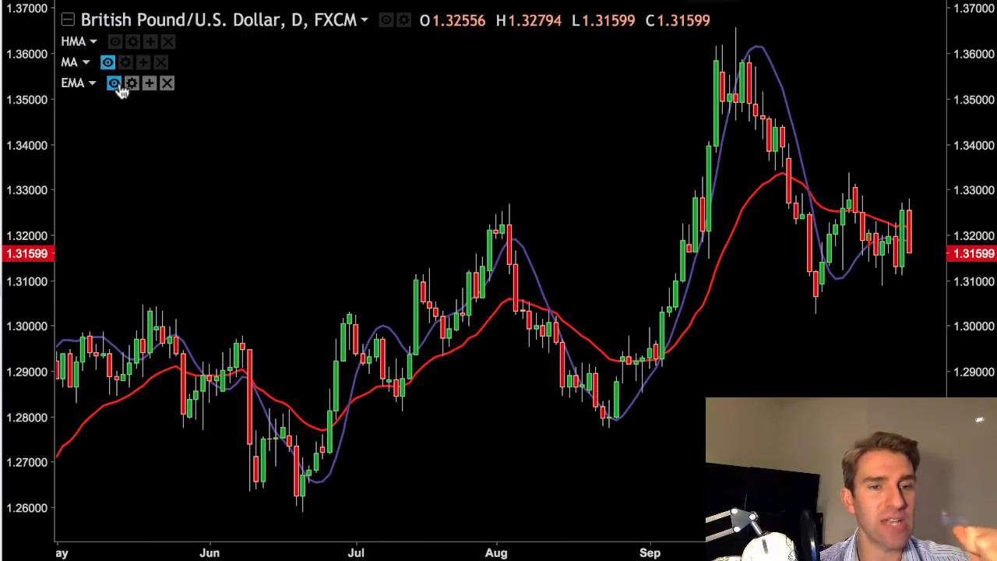
click(113, 83)
scroll(335, 253, down, 2)
scroll(351, 240, up, 1)
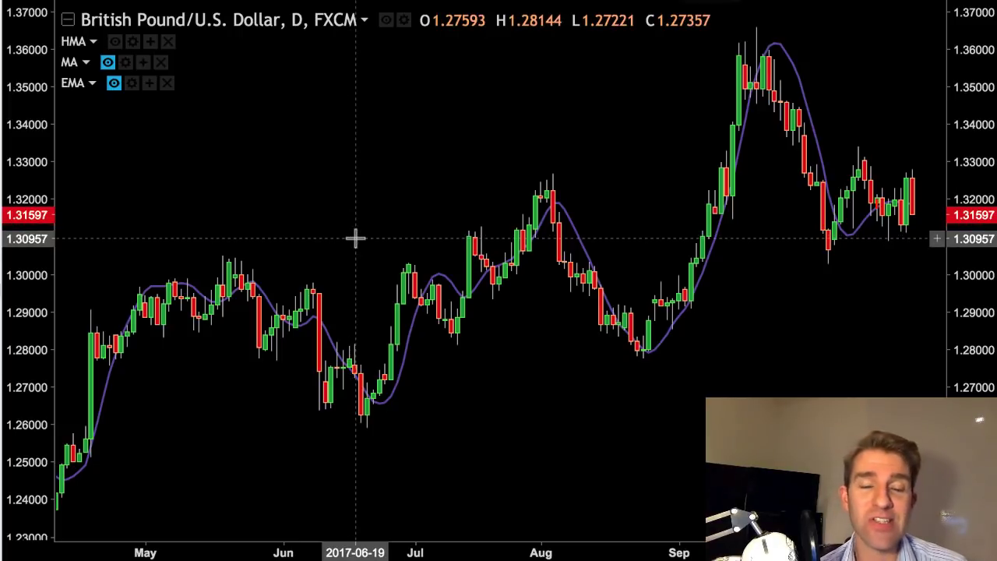
scroll(355, 238, down, 1)
scroll(354, 238, down, 1)
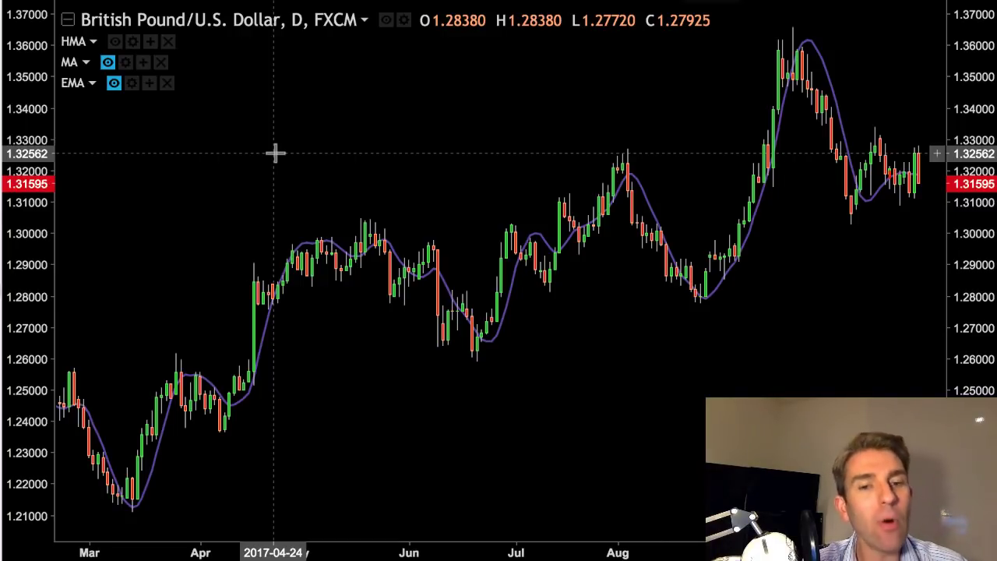
scroll(274, 154, down, 1)
scroll(394, 225, up, 3)
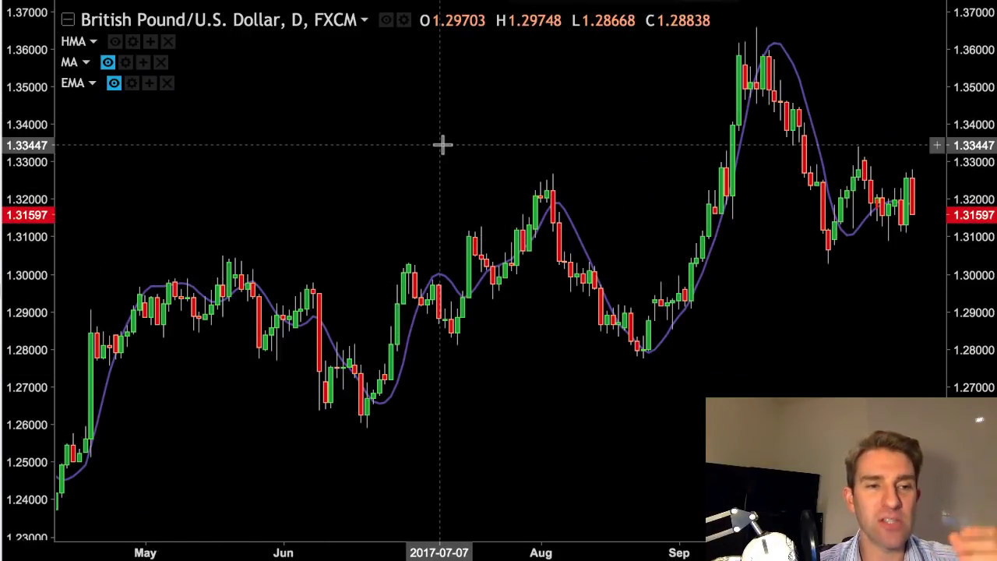
Step: Draw red freehand marks at the HMA's turning points: the late-August low, the September peak and the low after it
click(650, 382)
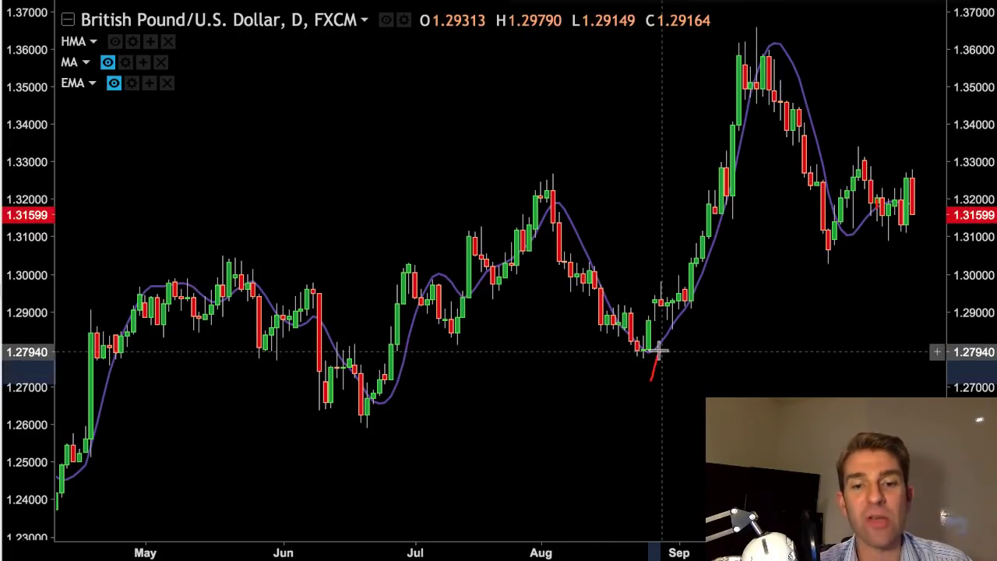
click(660, 353)
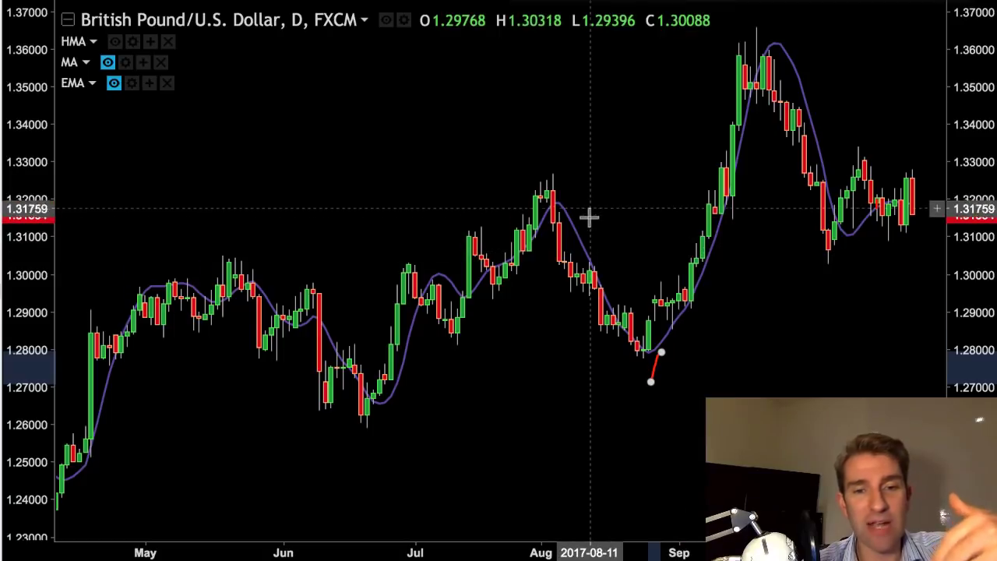
click(661, 353)
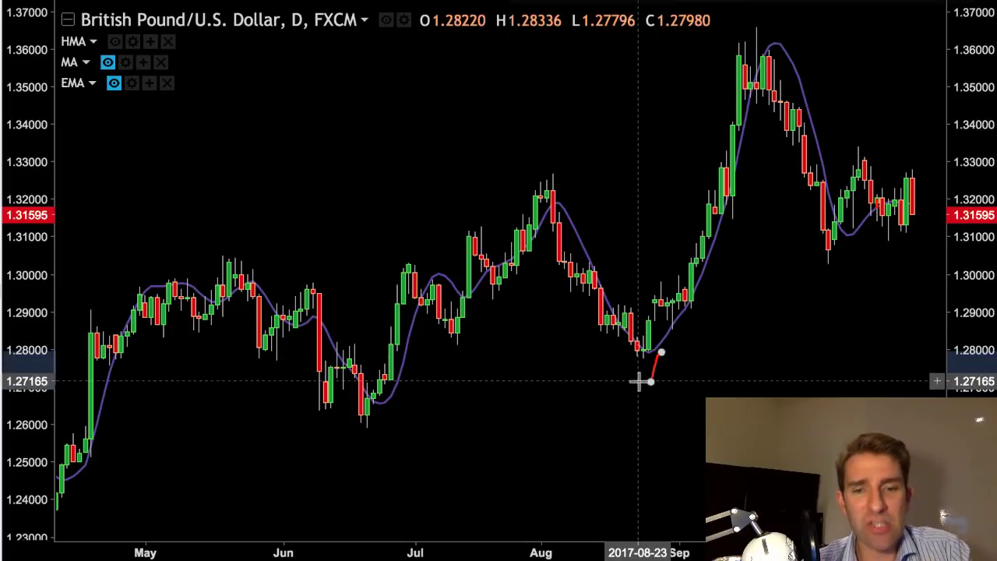
drag(649, 328, 646, 292)
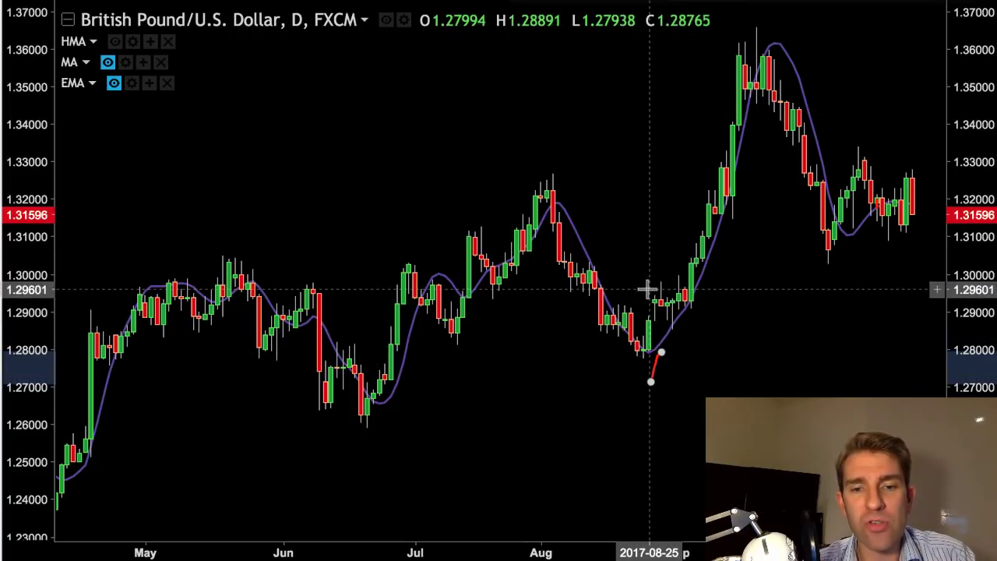
click(648, 333)
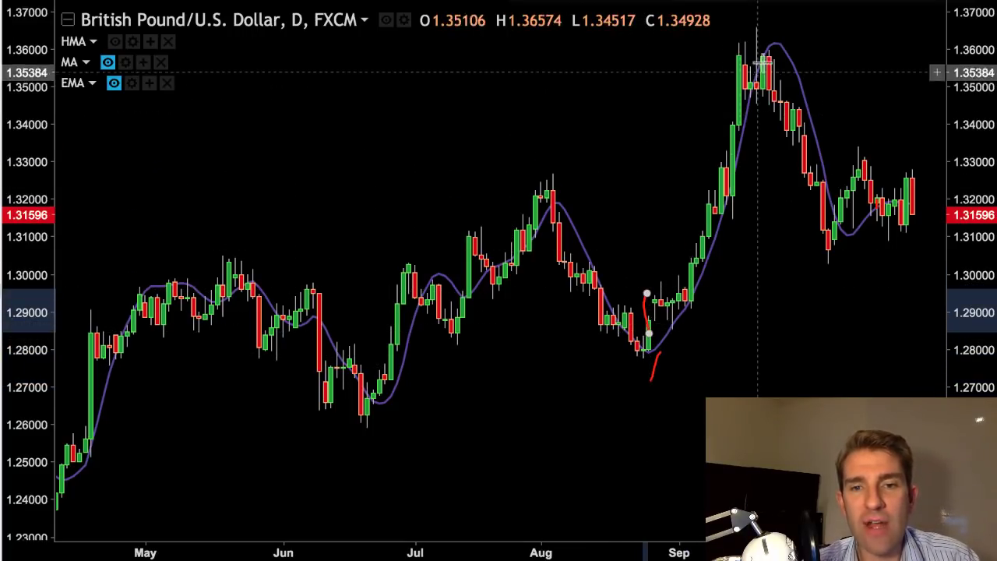
drag(773, 35, 768, 119)
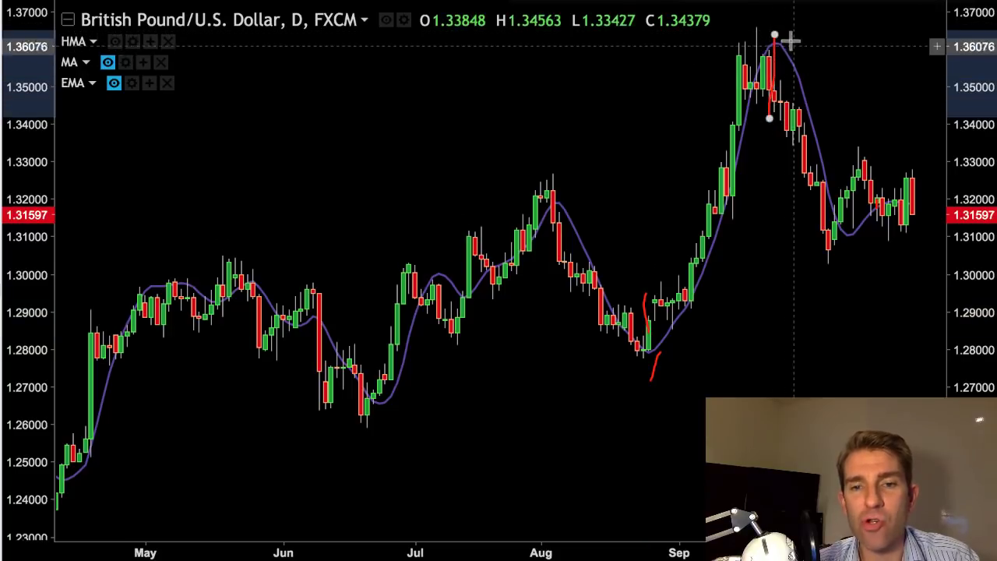
drag(847, 255, 847, 142)
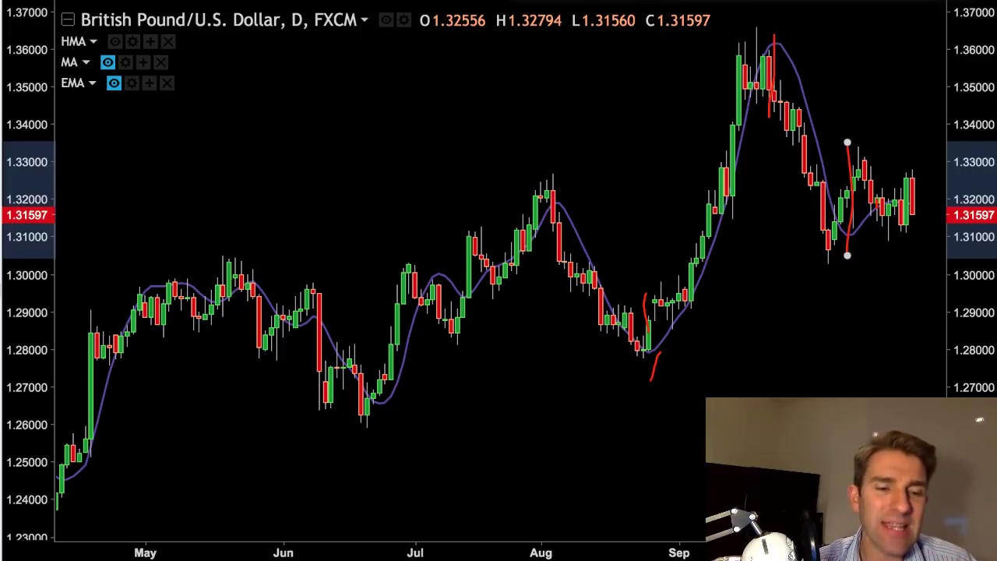
Step: Show the MA line again next to the HMA line on the marked chart
mouse_move(317, 138)
mouse_down()
mouse_move(574, 122)
mouse_move(590, 371)
mouse_move(701, 361)
mouse_up()
drag(513, 355, 574, 465)
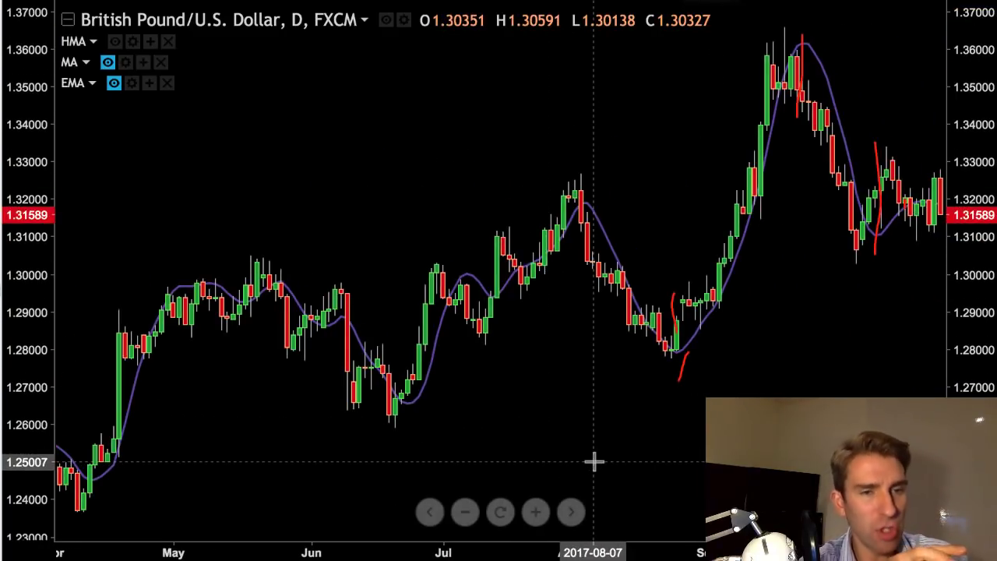
click(108, 66)
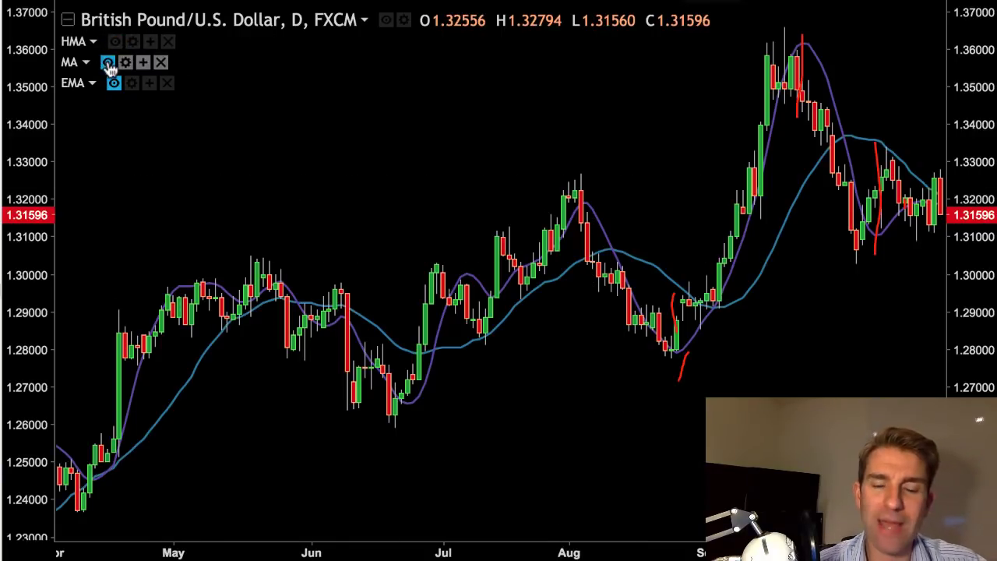
Step: Set the MA's length to 10 and hide its line, leaving only the HMA over the candles
click(205, 365)
double_click(204, 365)
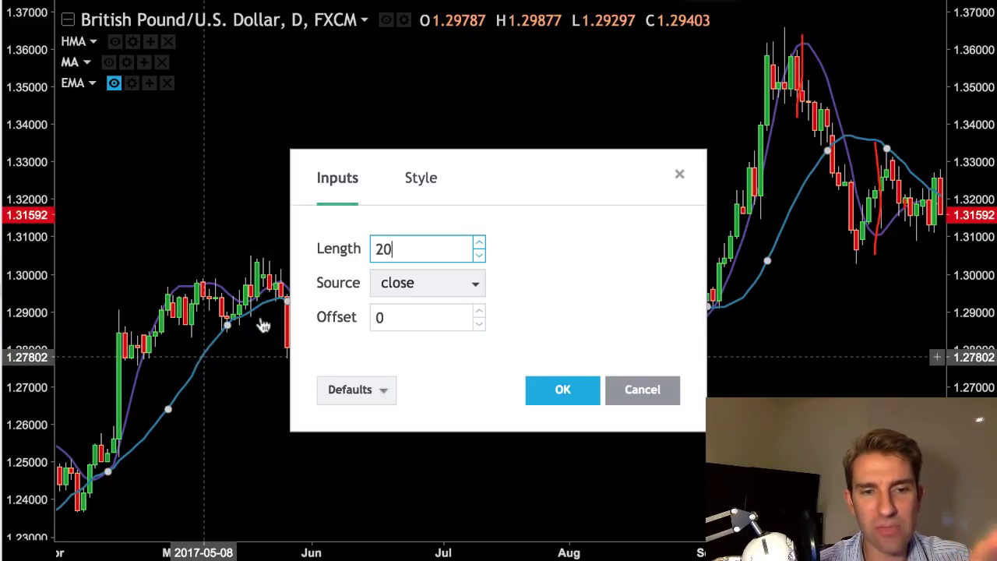
double_click(373, 248)
text(10)
click(555, 389)
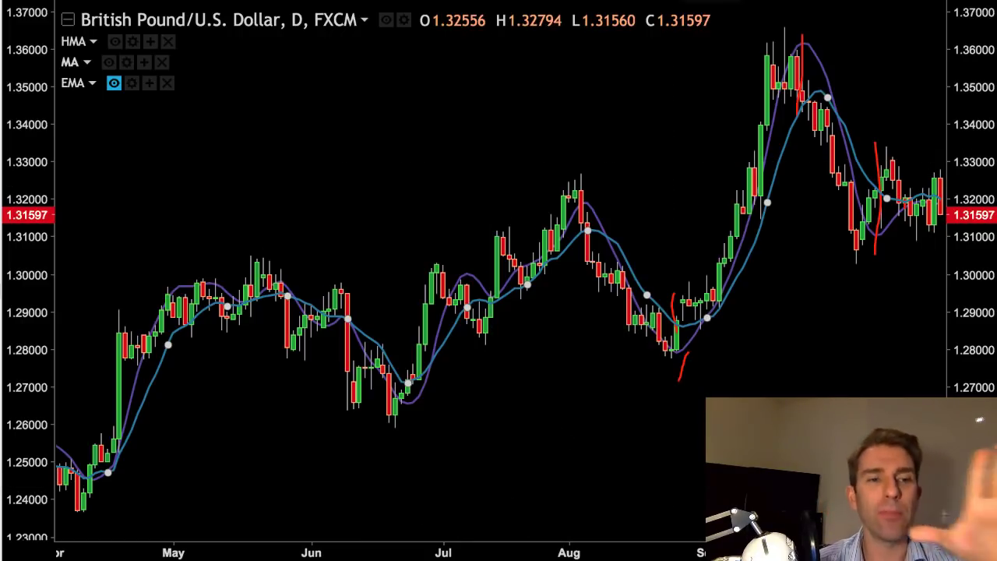
click(108, 62)
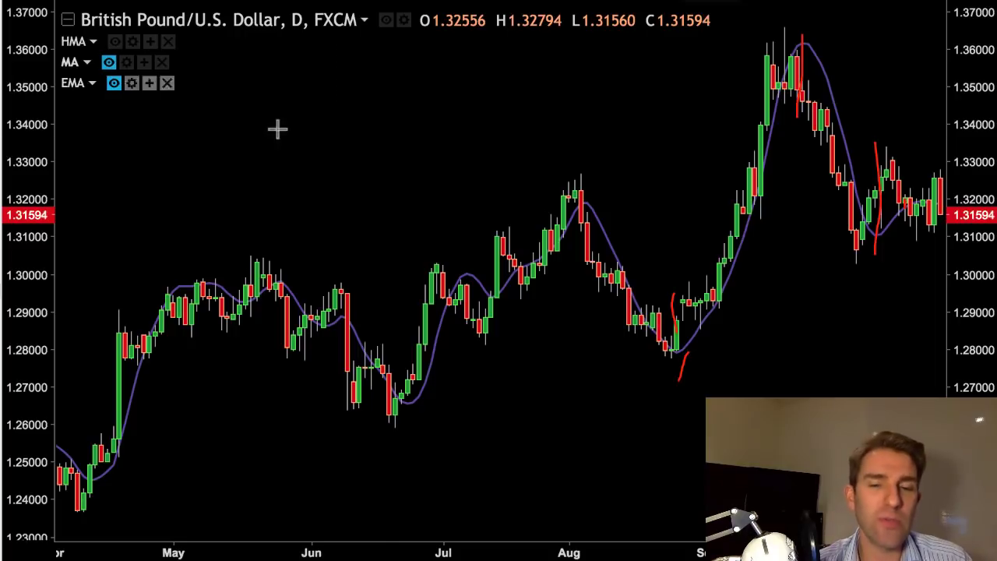
Step: Set the HMA's length to 100, keeping the close as its price
double_click(590, 239)
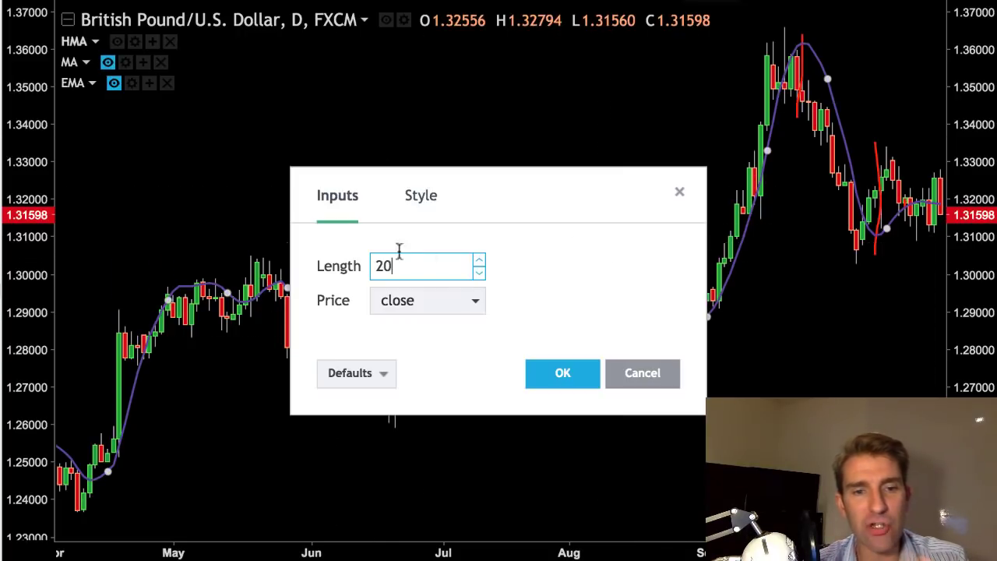
key(BackSpace)
key(BackSpace)
text(100)
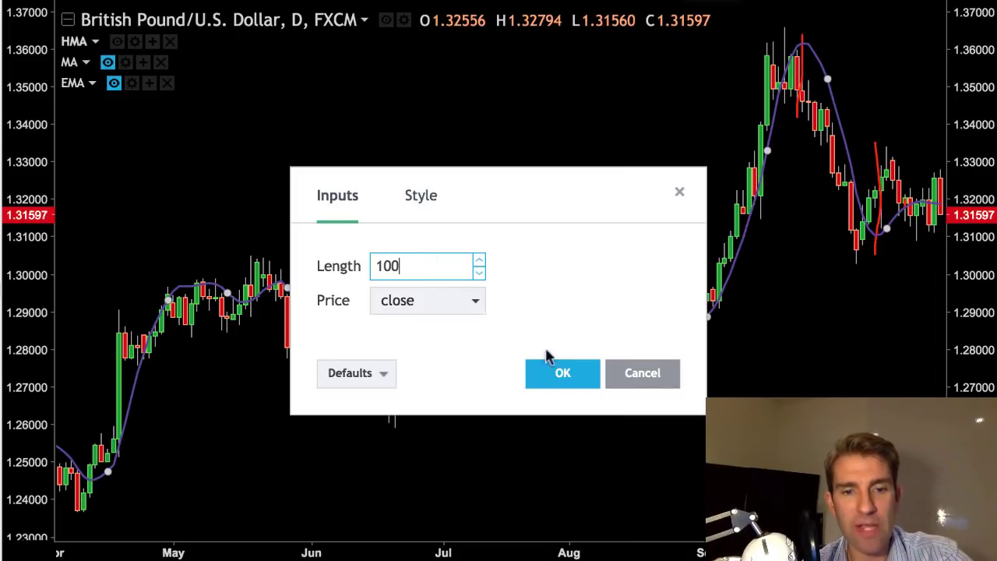
click(562, 373)
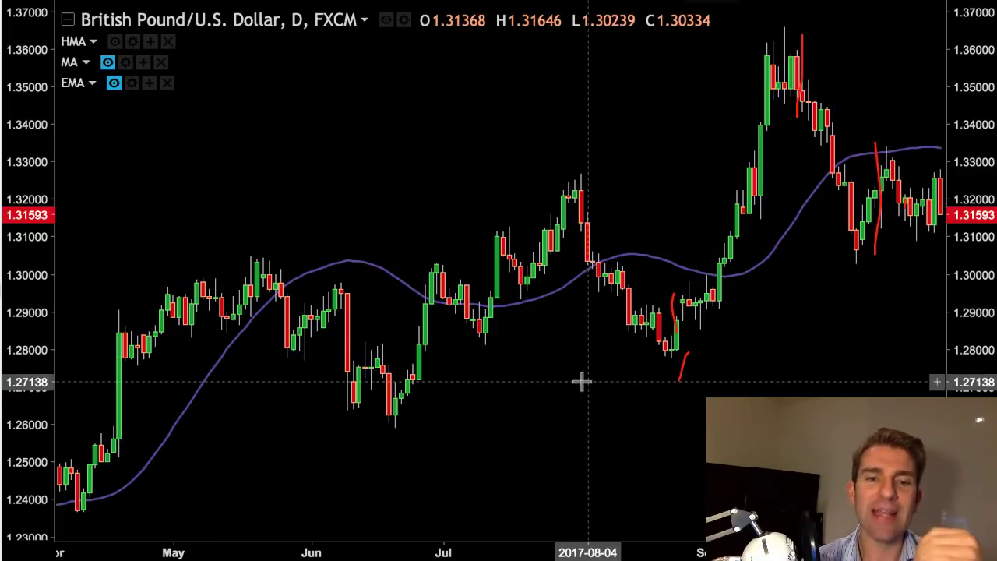
Step: Draw a red freehand curve beneath the candles, rising from about 1.21 in late March to about 1.28 in early October
scroll(506, 277, up, 1)
scroll(507, 278, down, 3)
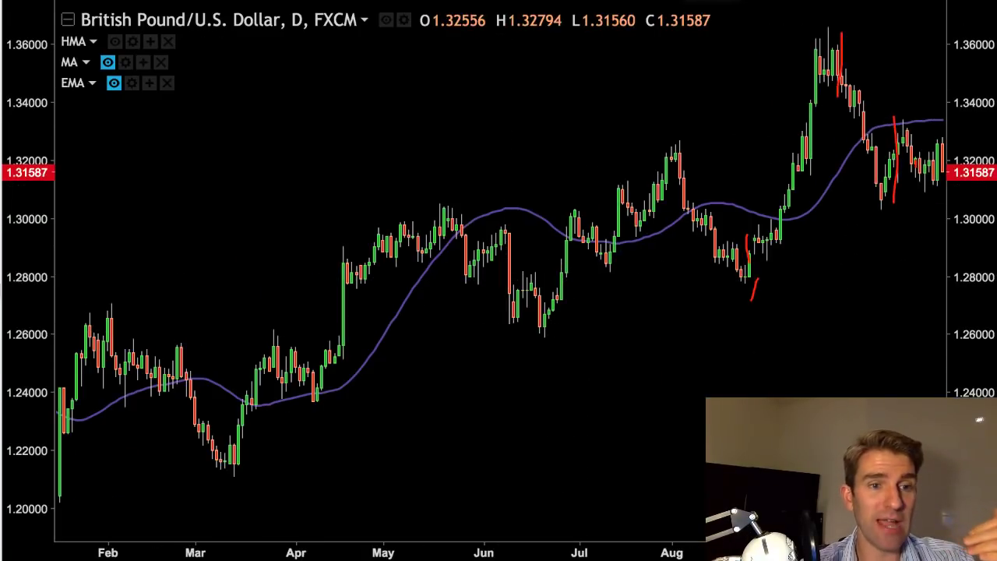
mouse_move(275, 468)
mouse_down()
mouse_move(743, 348)
mouse_move(880, 277)
mouse_up()
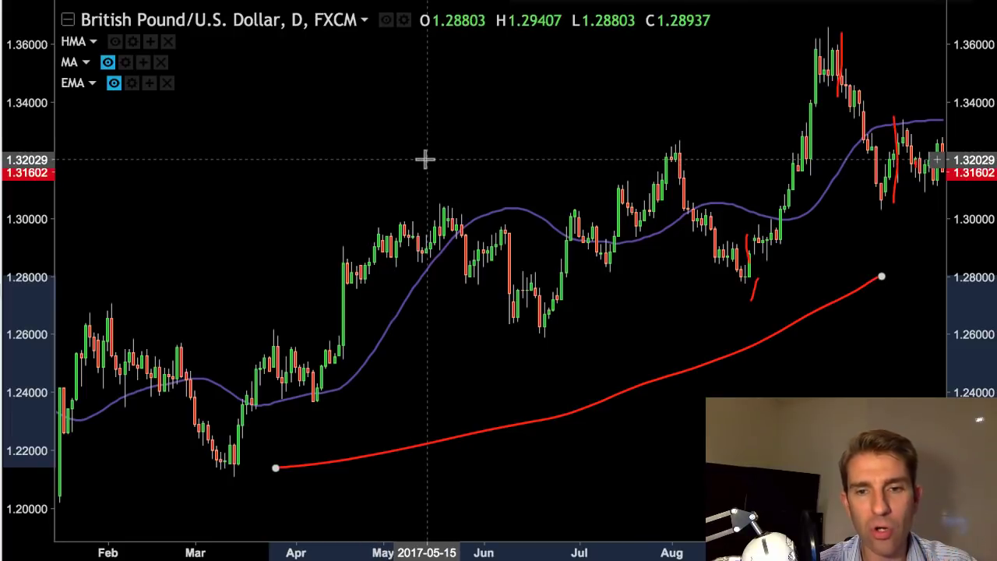
Step: Delete the red freehand curve and the red turning-point marks from the chart
scroll(454, 156, up, 2)
scroll(456, 156, down, 4)
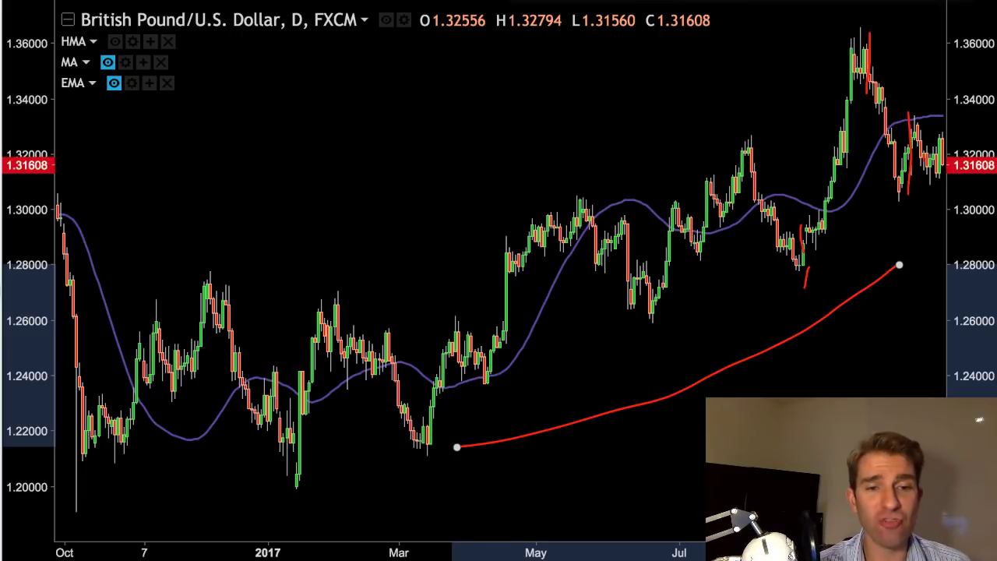
key(Delete)
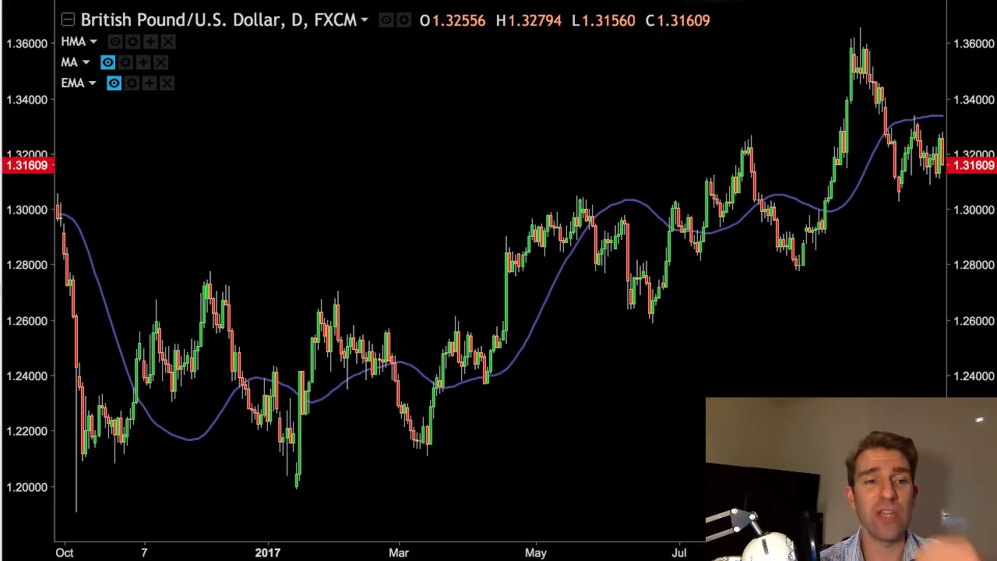
Step: Set the HMA's length back to 20 on the chart of the late-2015 to mid-2016 decline
scroll(402, 109, right, 5)
scroll(776, 360, left, 6)
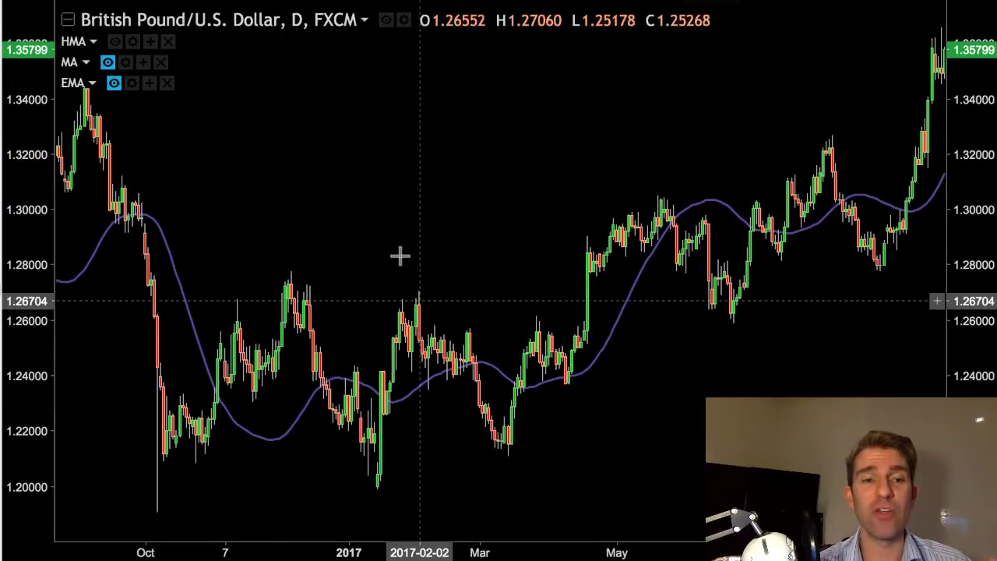
scroll(399, 256, left, 10)
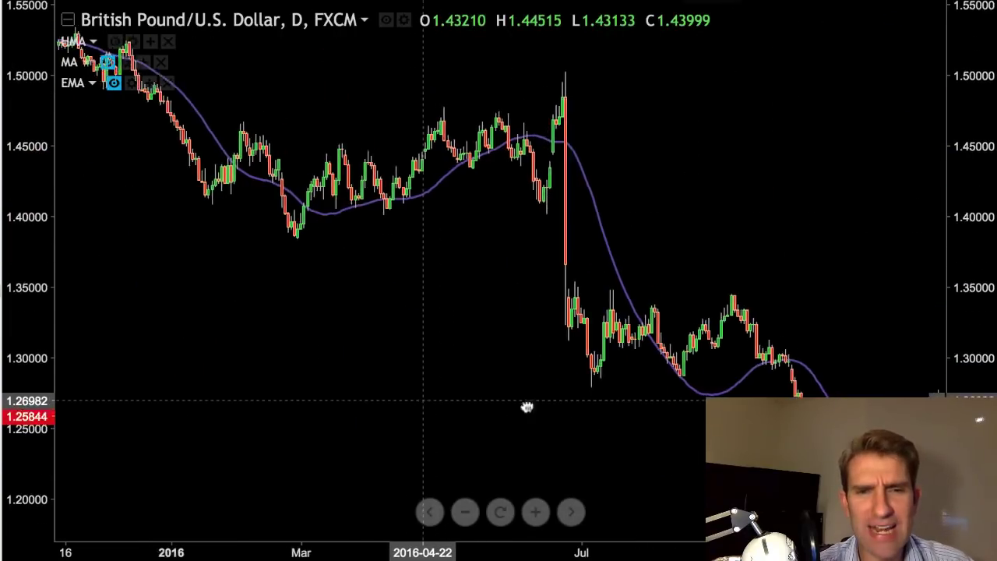
scroll(526, 407, left, 8)
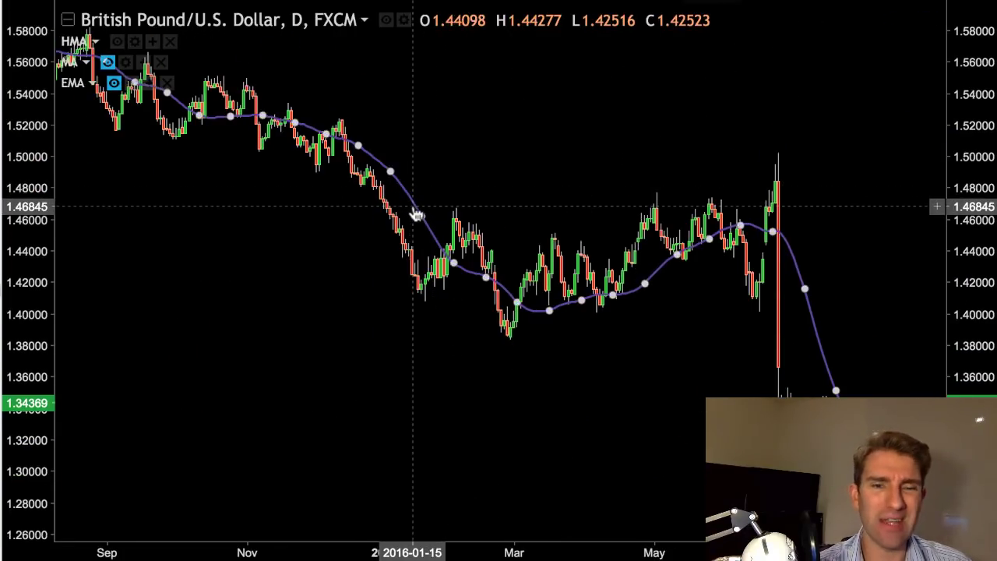
double_click(417, 215)
drag(408, 265, 363, 274)
text(2)
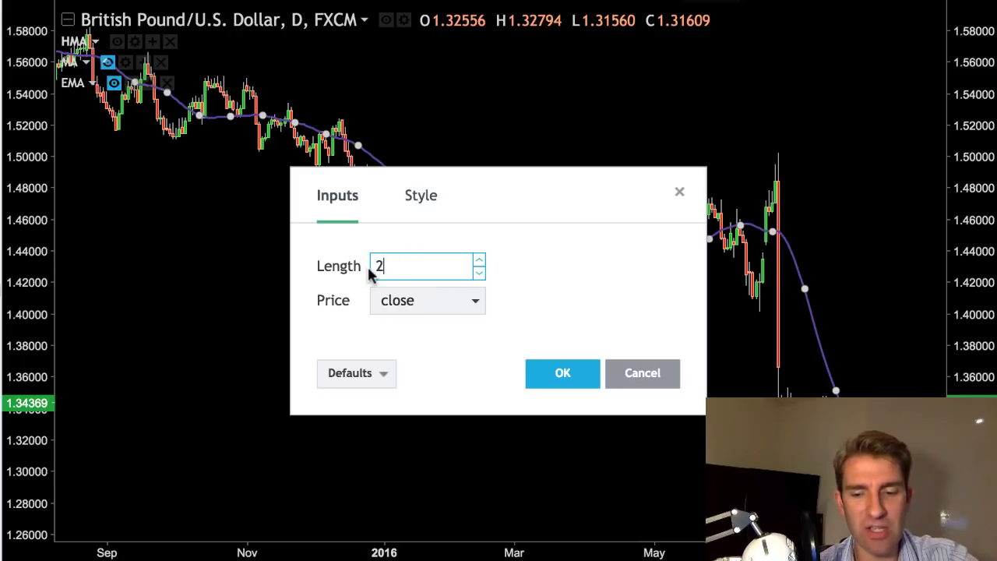
text(0)
click(562, 372)
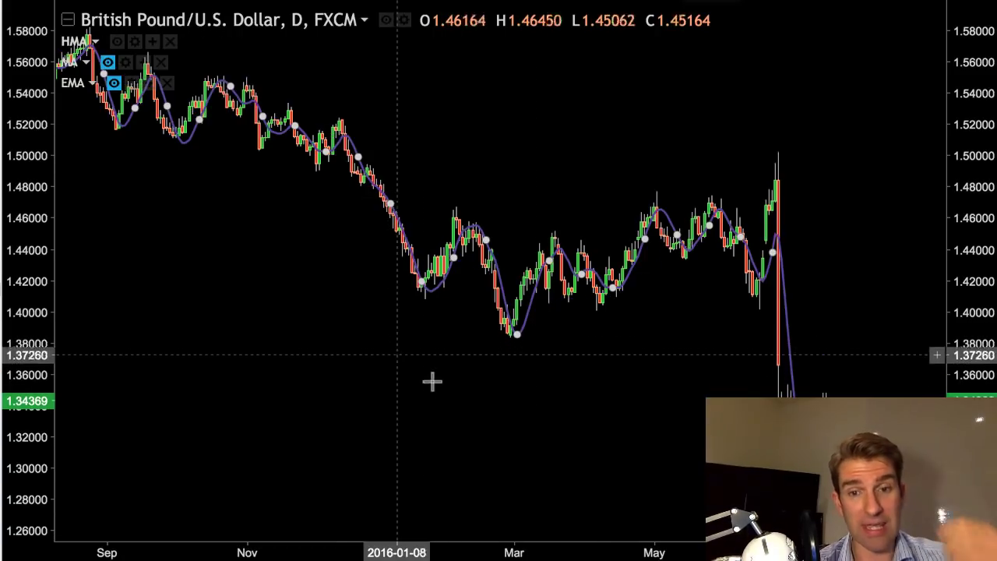
Step: Examine how the HMA line follows the candles from late 2016 through to the latest bars
drag(516, 398, 116, 389)
drag(926, 311, 450, 358)
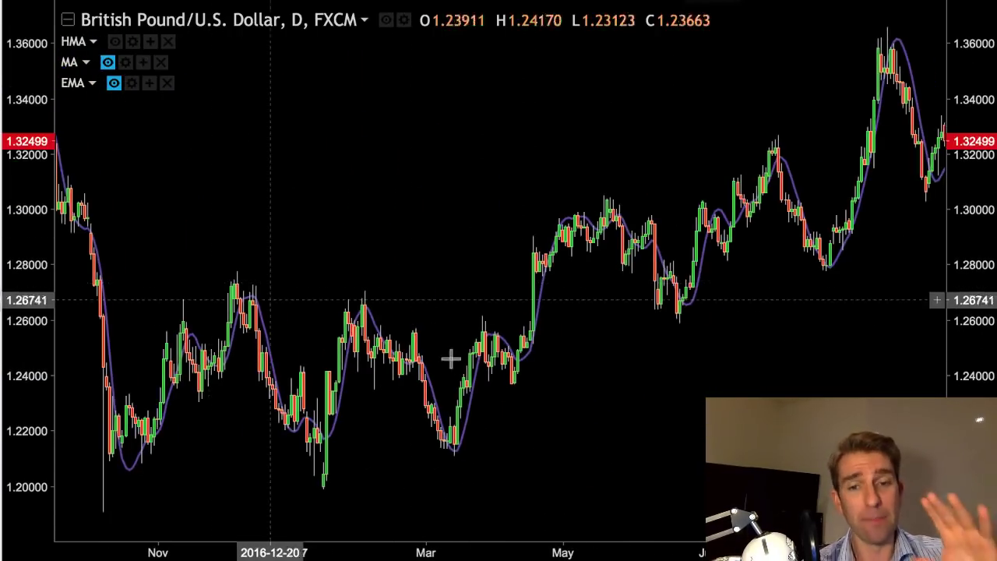
scroll(450, 358, right, 5)
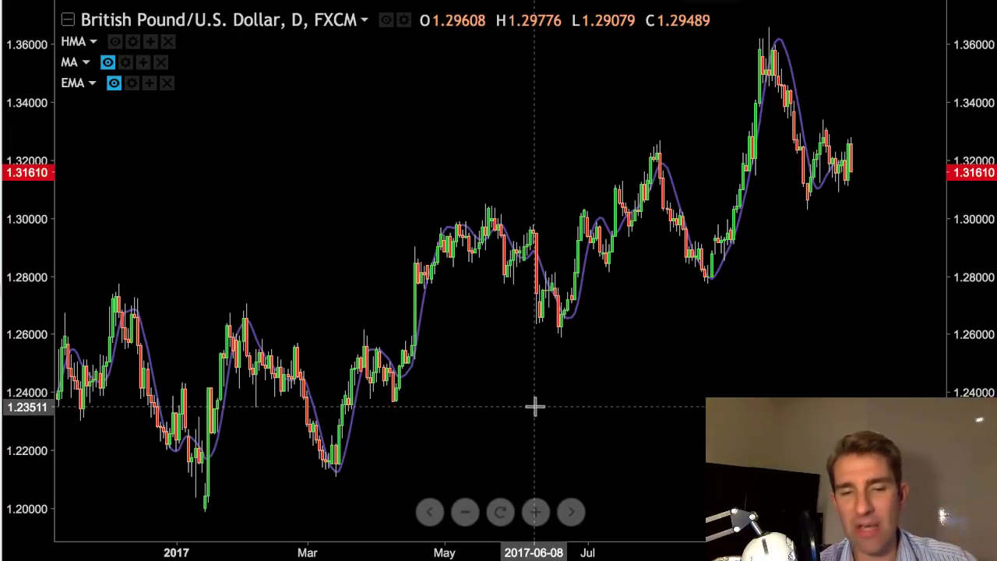
scroll(536, 405, down, 2)
scroll(536, 405, up, 2)
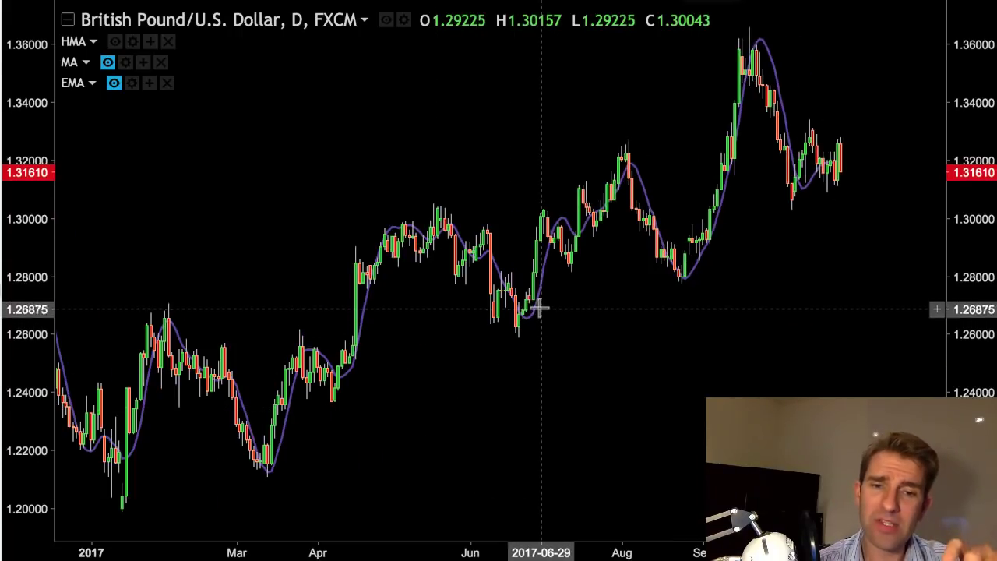